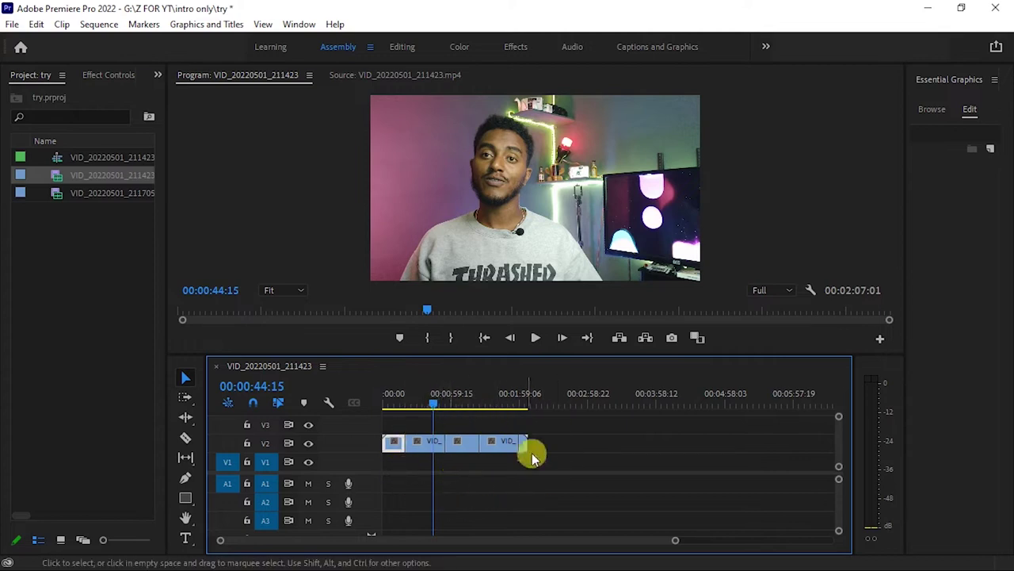
- Separate the V2 clips by moving the third clip near the four-minute mark and the second clip to start at the 00:00:44:15 playhead
click(464, 442)
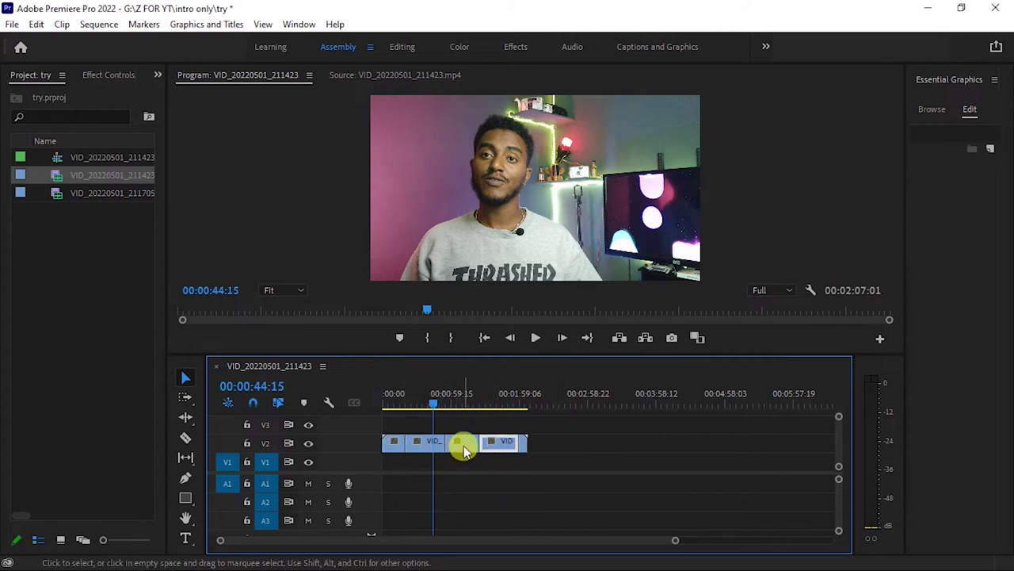
drag(462, 447, 619, 444)
drag(520, 432, 385, 441)
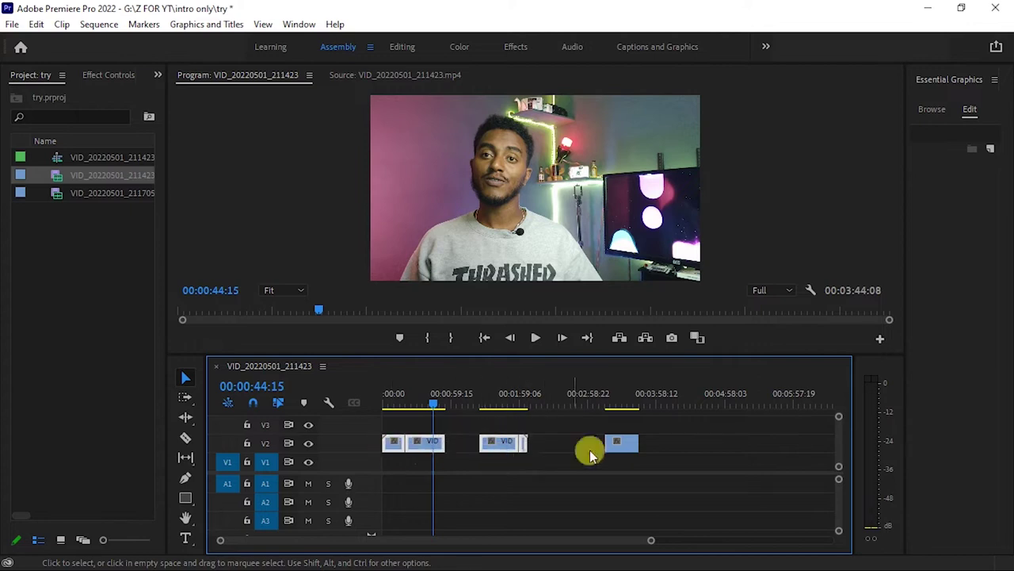
drag(614, 446, 682, 442)
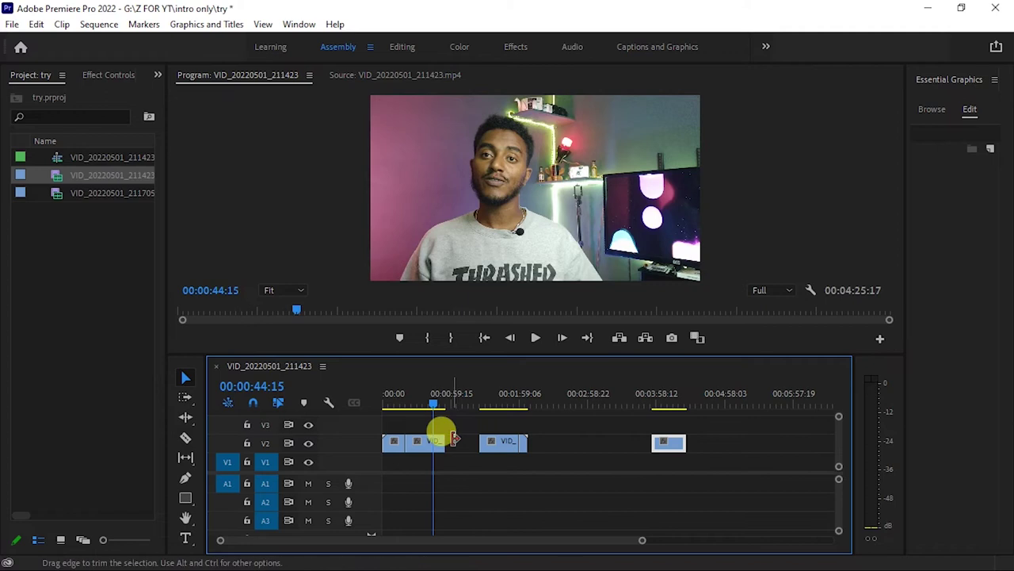
drag(422, 443, 445, 443)
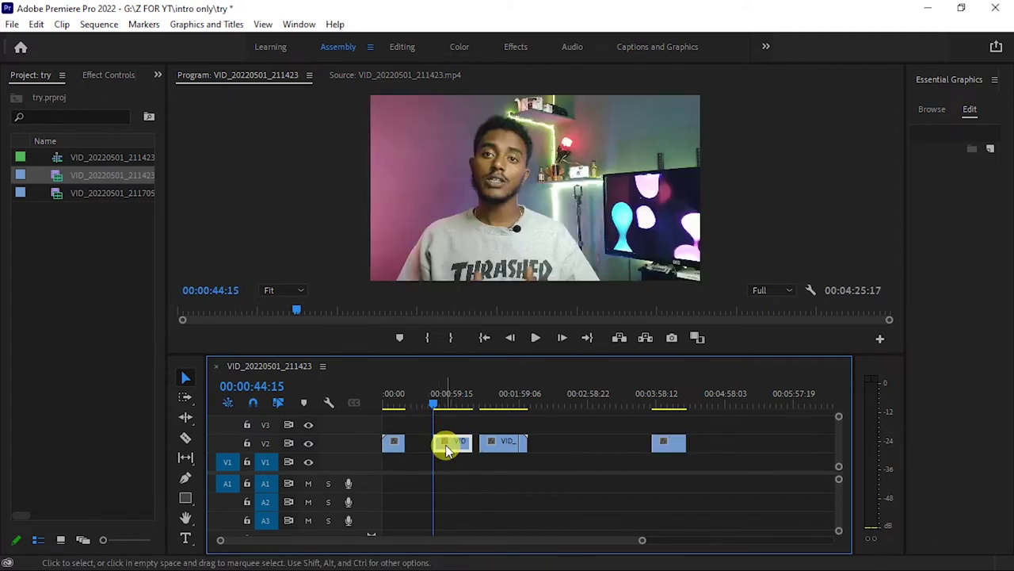
- Select every V2 clip from 00:01:27:23 onward with the Track Select Forward Tool
click(183, 398)
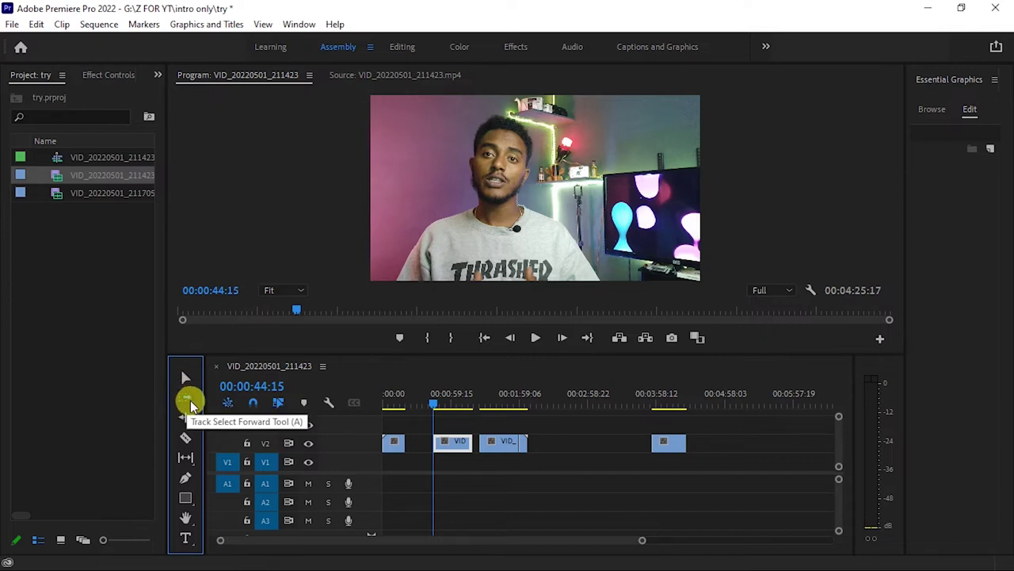
click(195, 397)
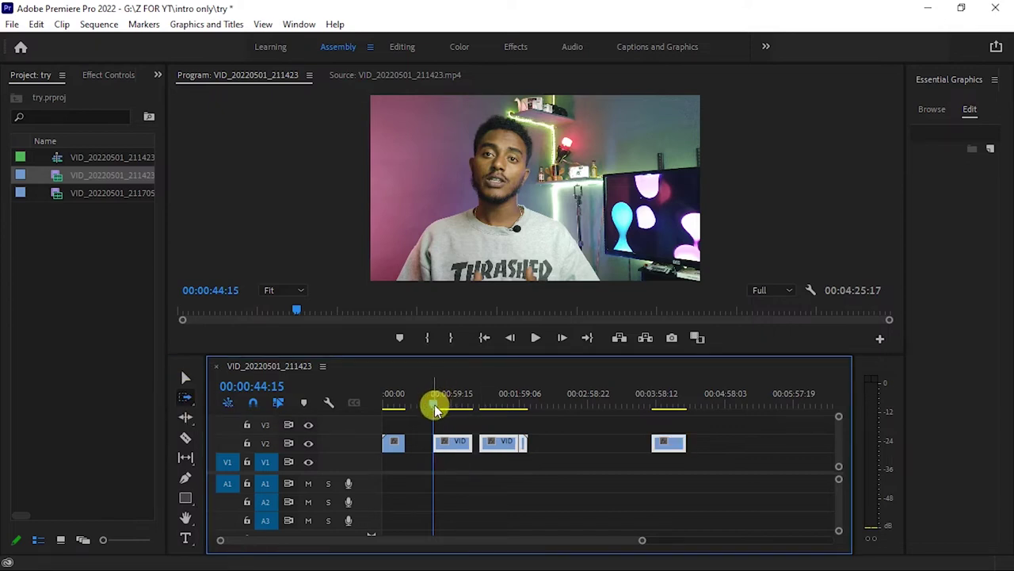
click(484, 398)
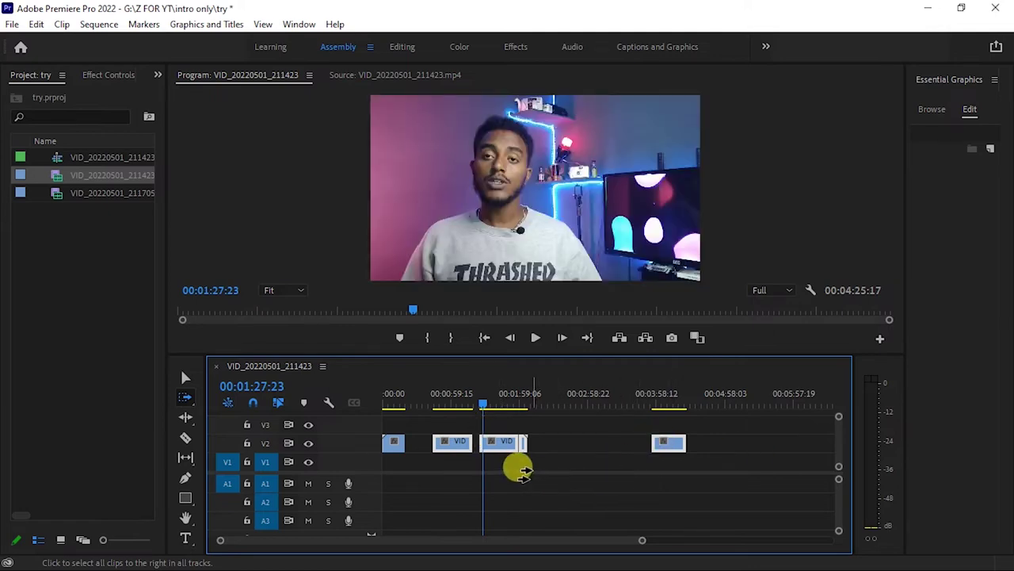
- Switch between the forward and backward track selection tools, and select all V2 clips before the playhead with the Track Select Backward Tool
click(187, 400)
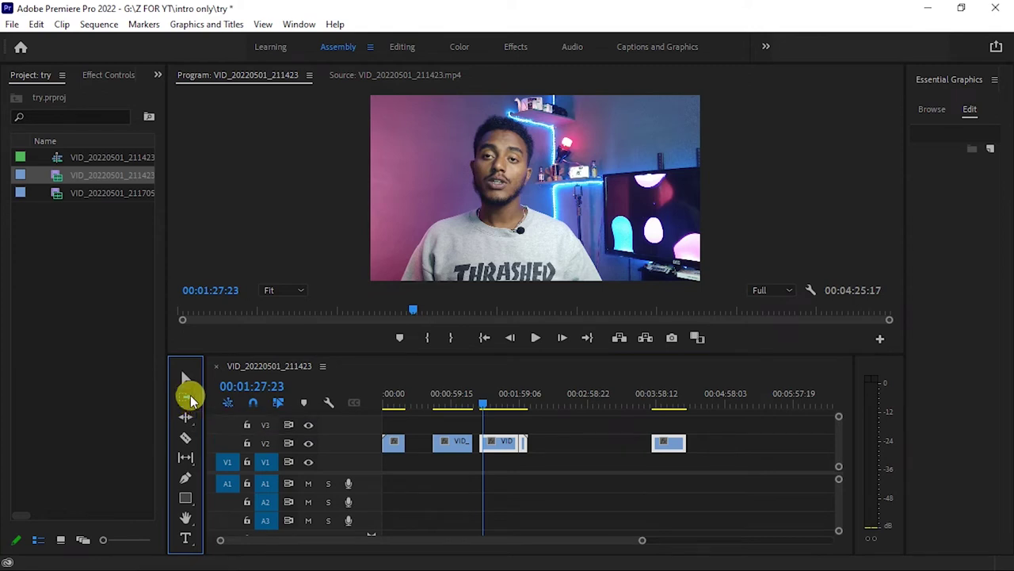
click(190, 402)
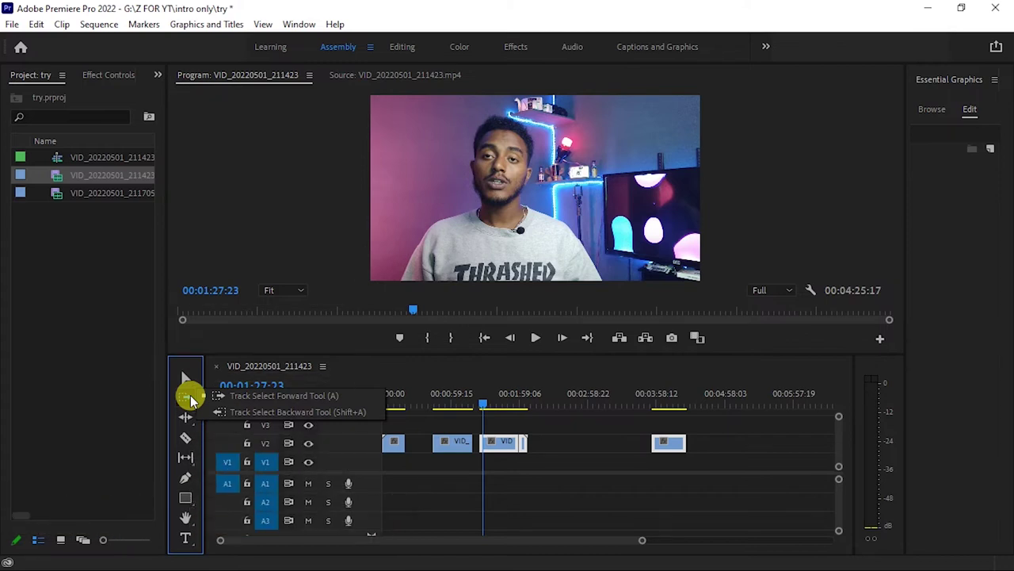
click(255, 411)
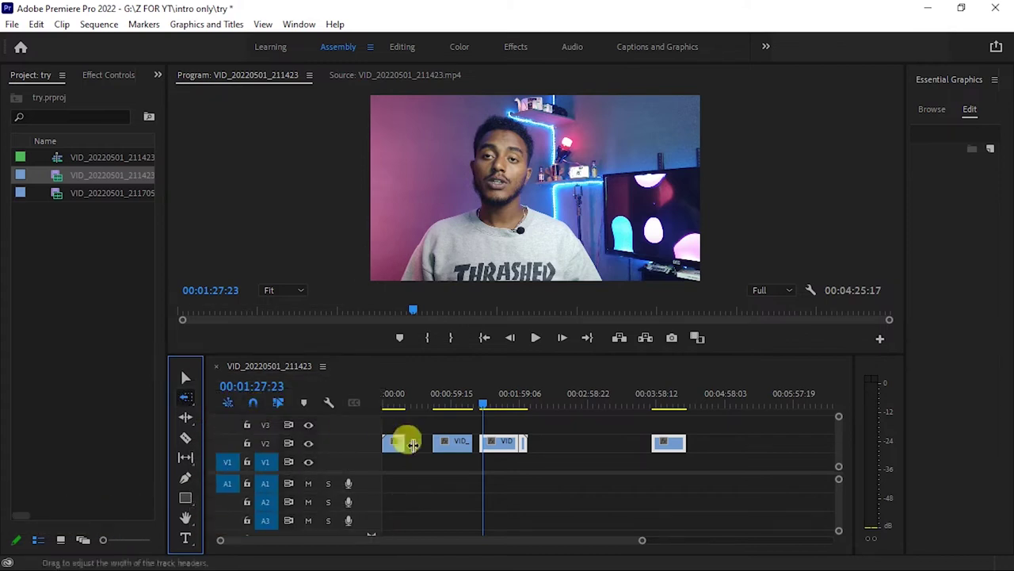
click(195, 402)
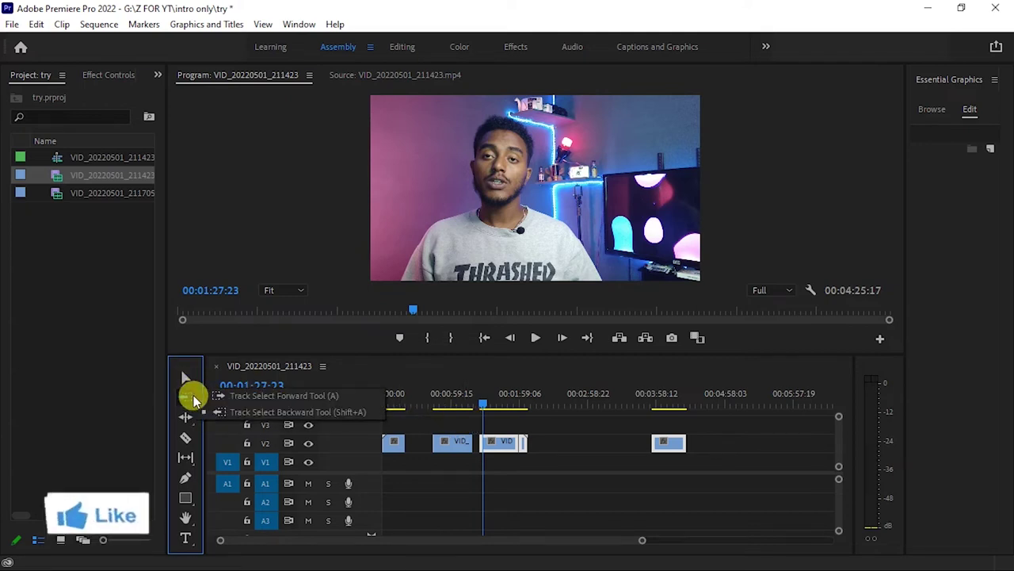
click(249, 394)
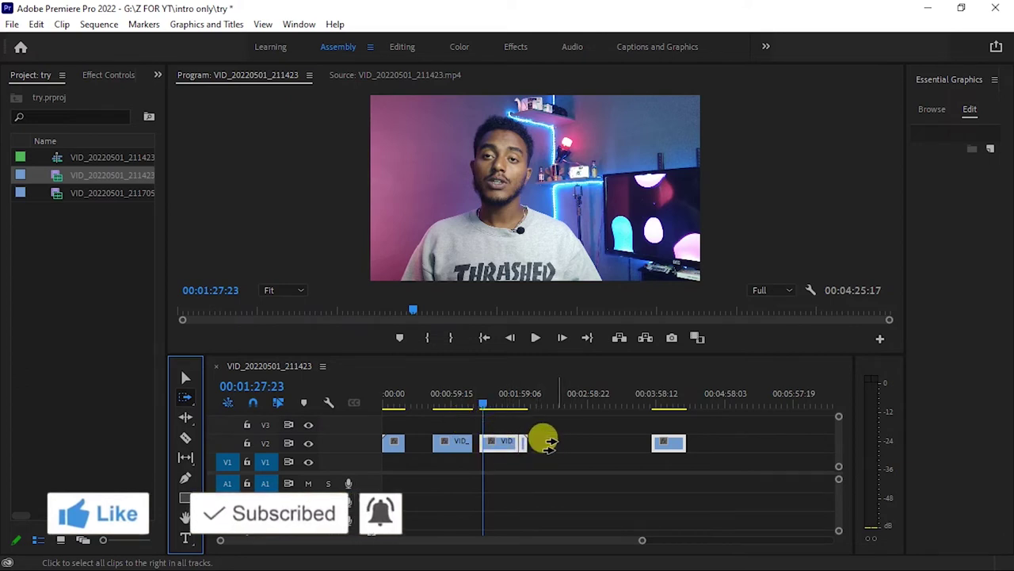
key(shift+a)
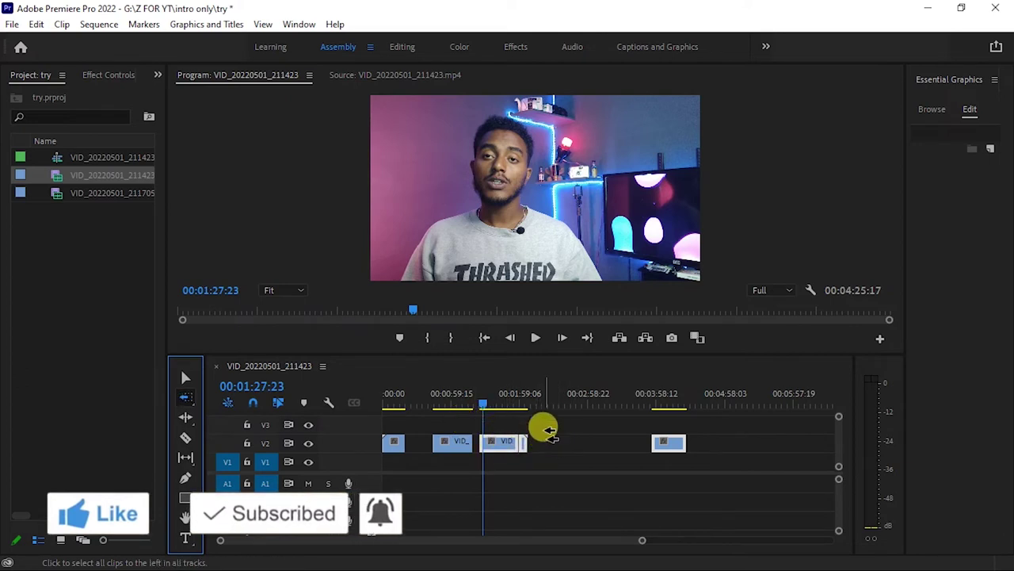
click(482, 411)
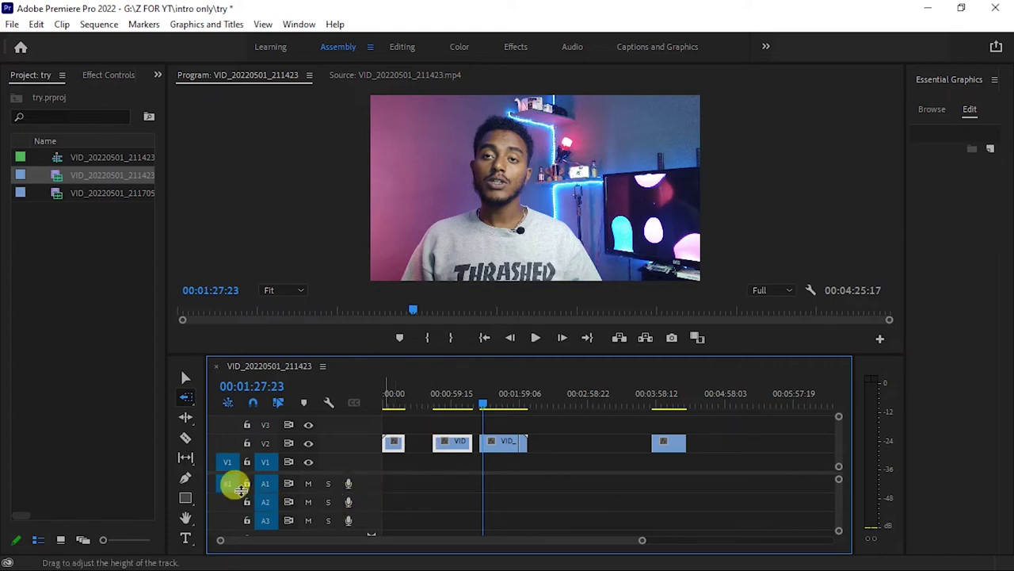
- Trim back the end of the third V2 clip with the Selection tool to leave a gap, and extend it again to close the gap
click(187, 420)
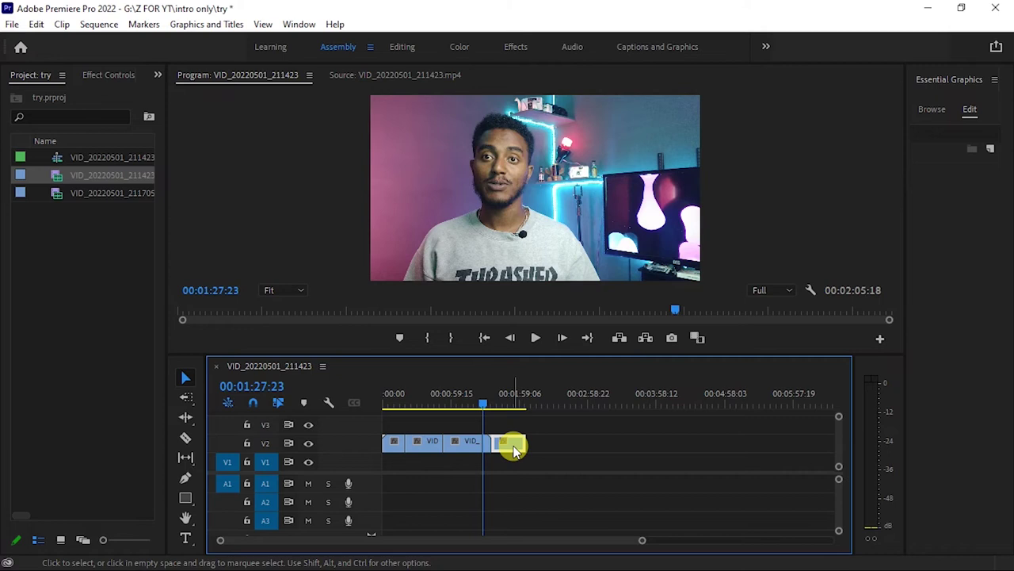
click(468, 438)
key(Delete)
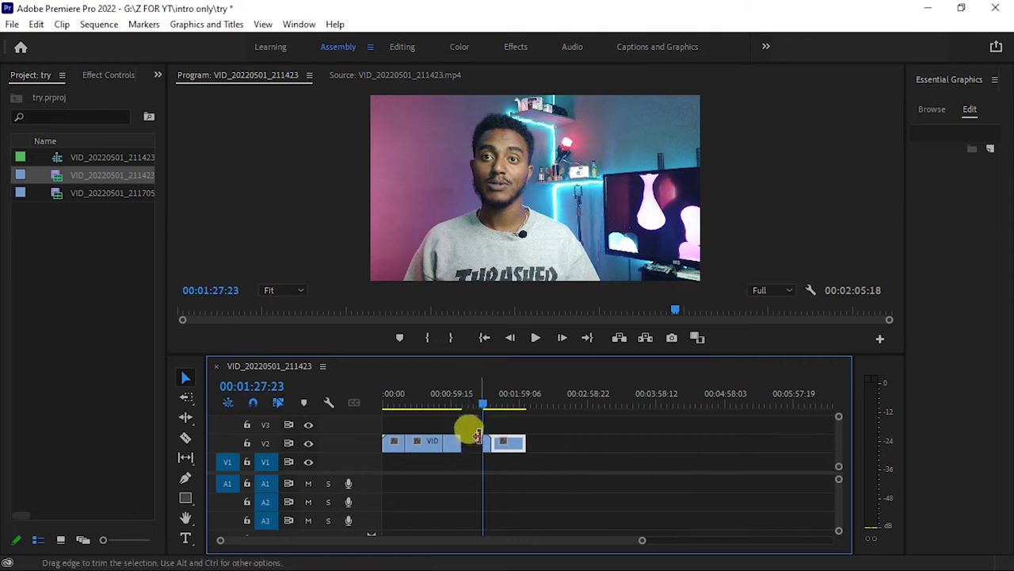
drag(461, 441, 474, 443)
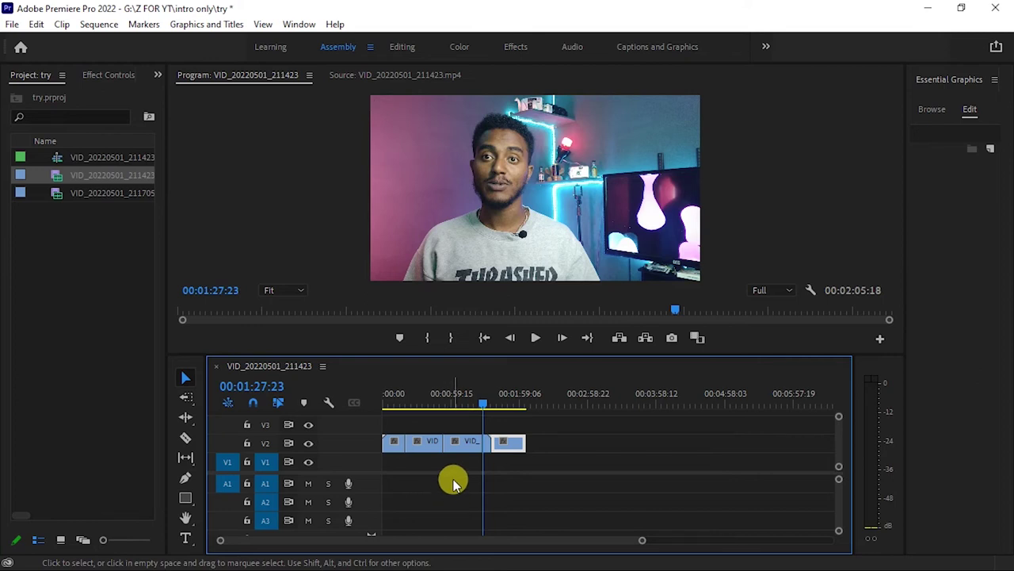
- Ripple-trim the ends of the third and second V2 clips with the Ripple Edit Tool until the sequence lasts about 00:01:54
click(185, 417)
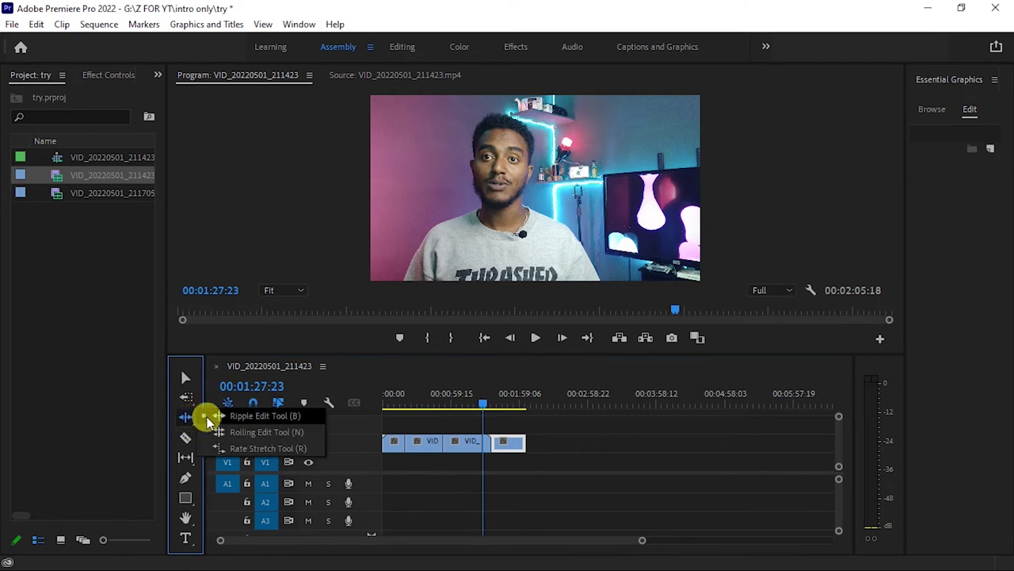
click(264, 416)
drag(475, 442, 466, 441)
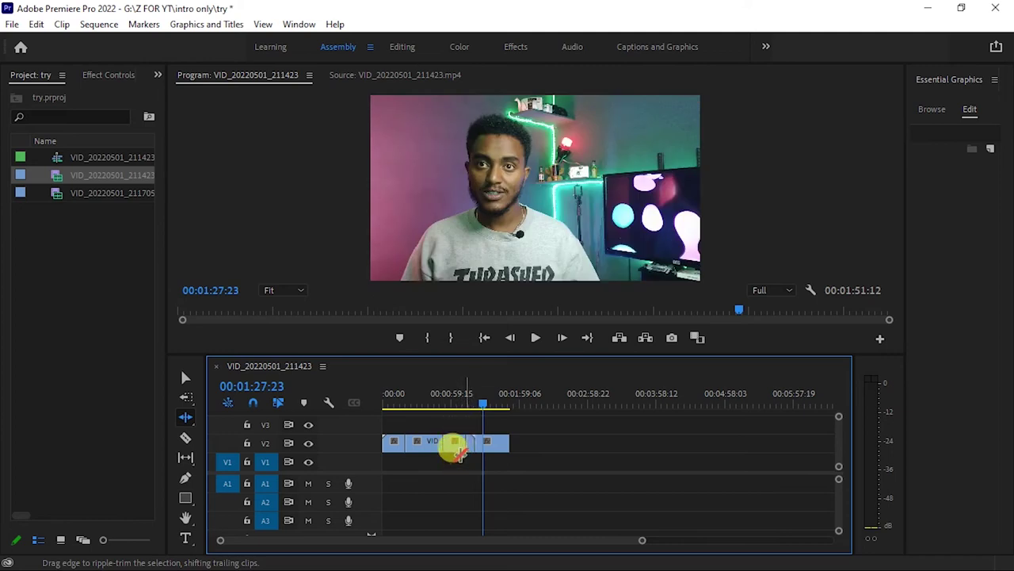
drag(437, 441, 481, 448)
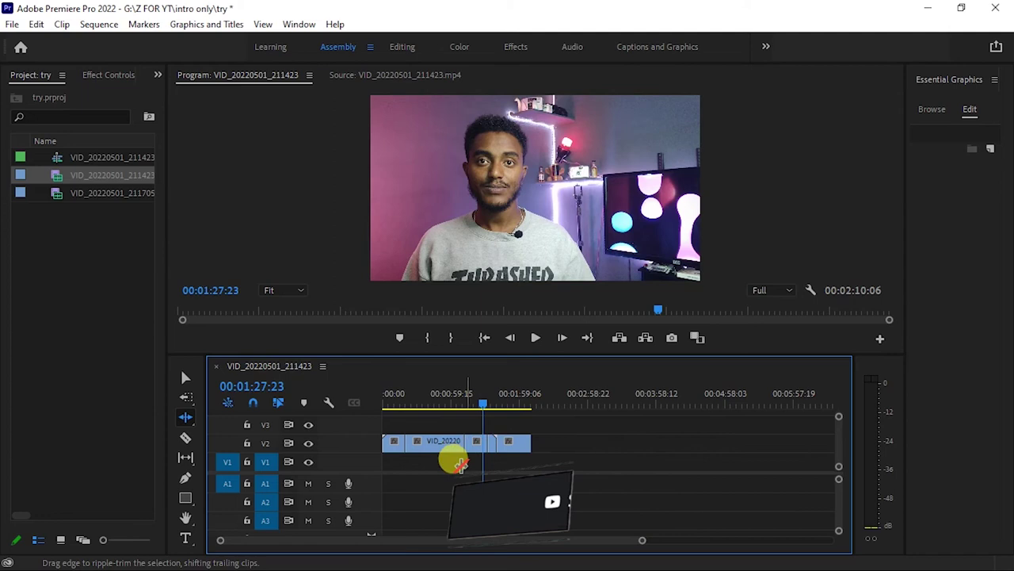
mouse_move(458, 438)
mouse_down()
mouse_move(430, 441)
mouse_move(455, 446)
mouse_up()
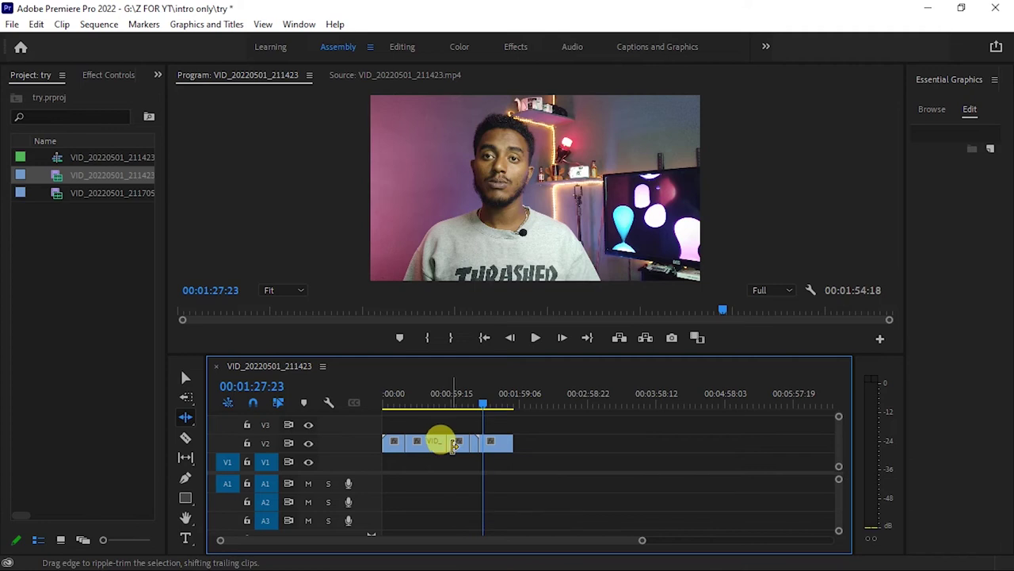
- Roll the cut between the second and third V2 clips to an earlier point with the Rolling Edit Tool, and undo the last roll
click(185, 426)
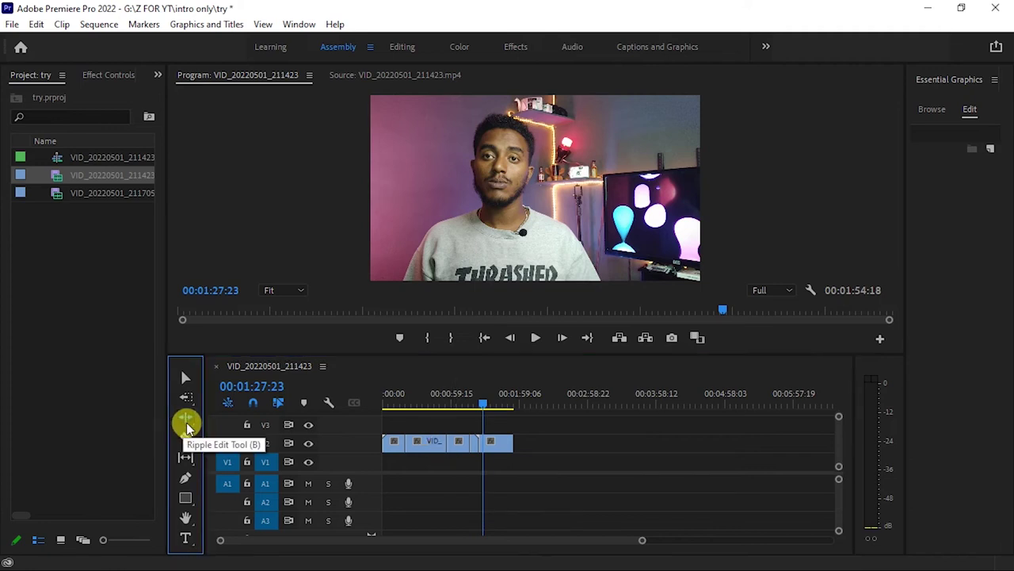
click(187, 426)
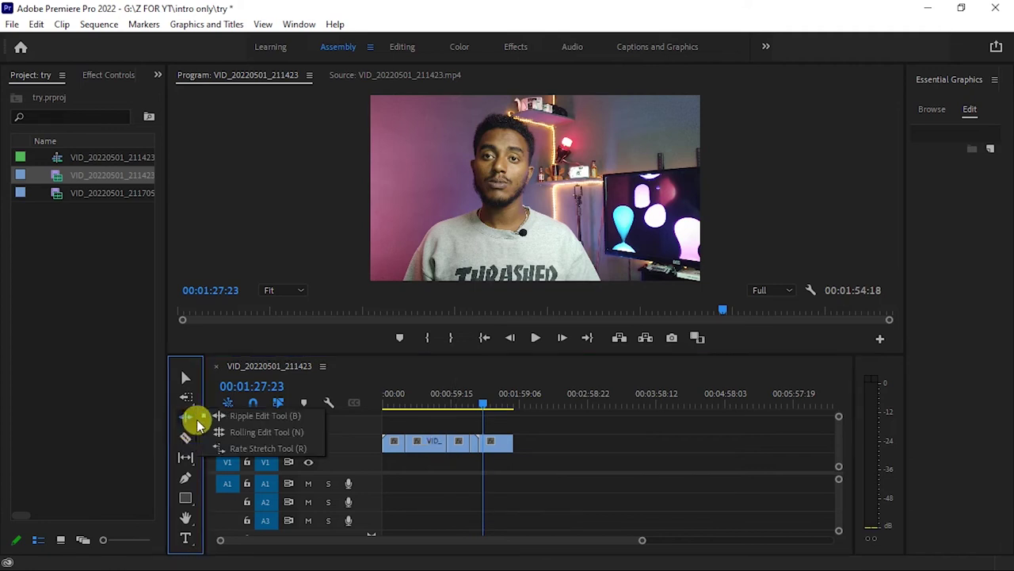
click(283, 432)
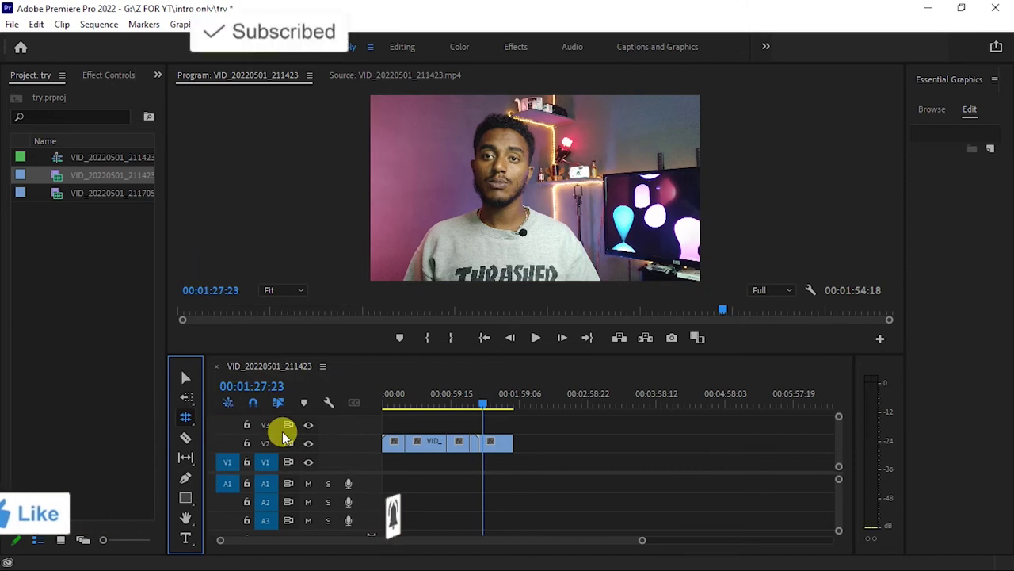
click(444, 446)
drag(445, 446, 491, 442)
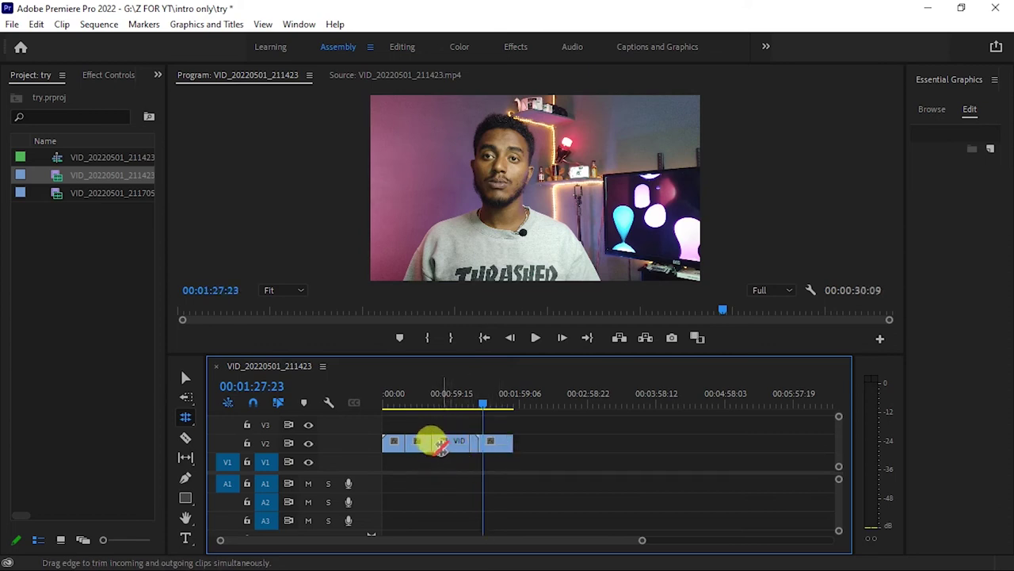
drag(420, 441, 455, 442)
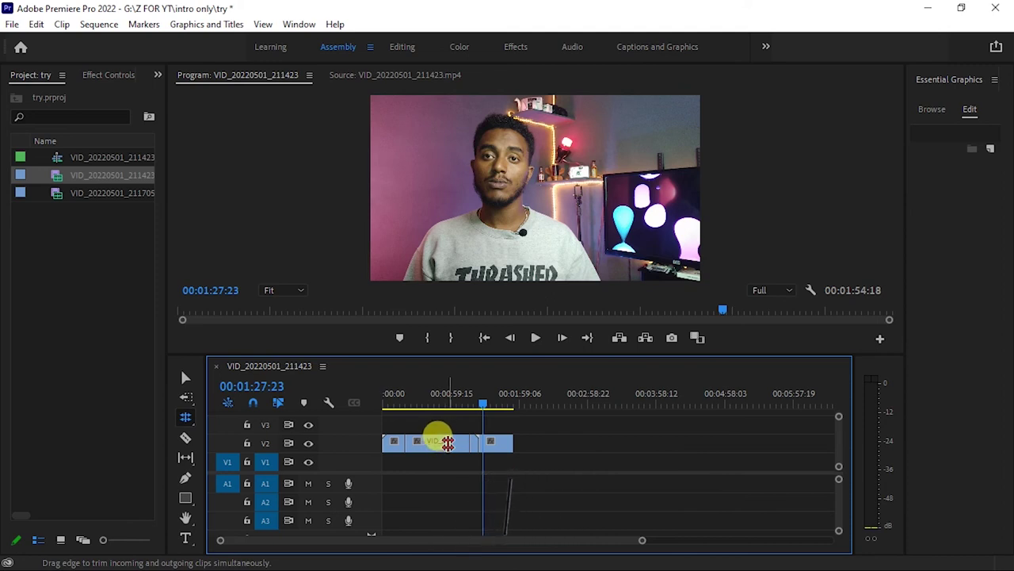
mouse_move(447, 442)
mouse_down()
mouse_move(467, 449)
mouse_move(416, 447)
mouse_move(408, 435)
mouse_move(435, 470)
mouse_move(399, 447)
mouse_move(428, 449)
mouse_up()
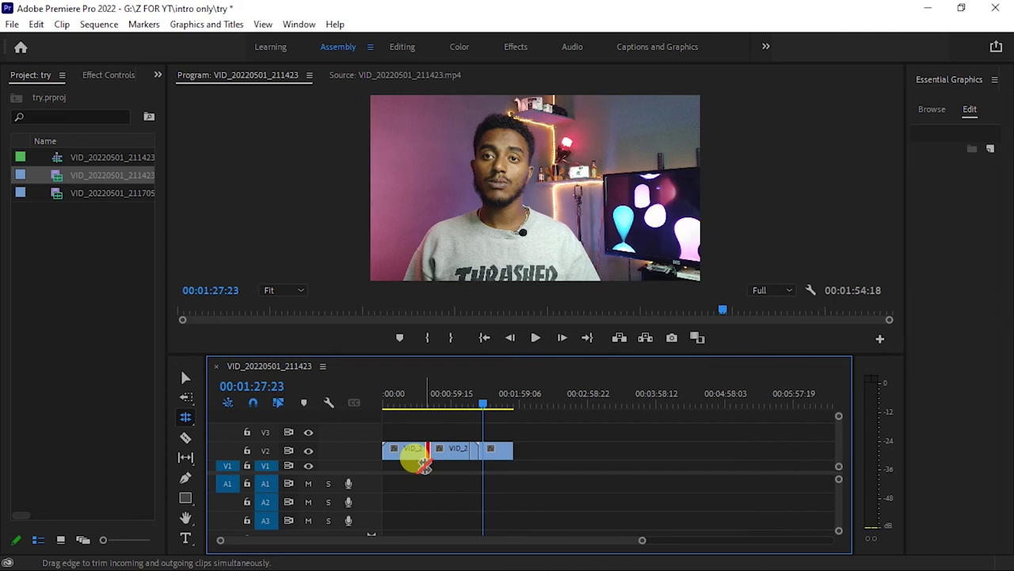
key(ctrl+z)
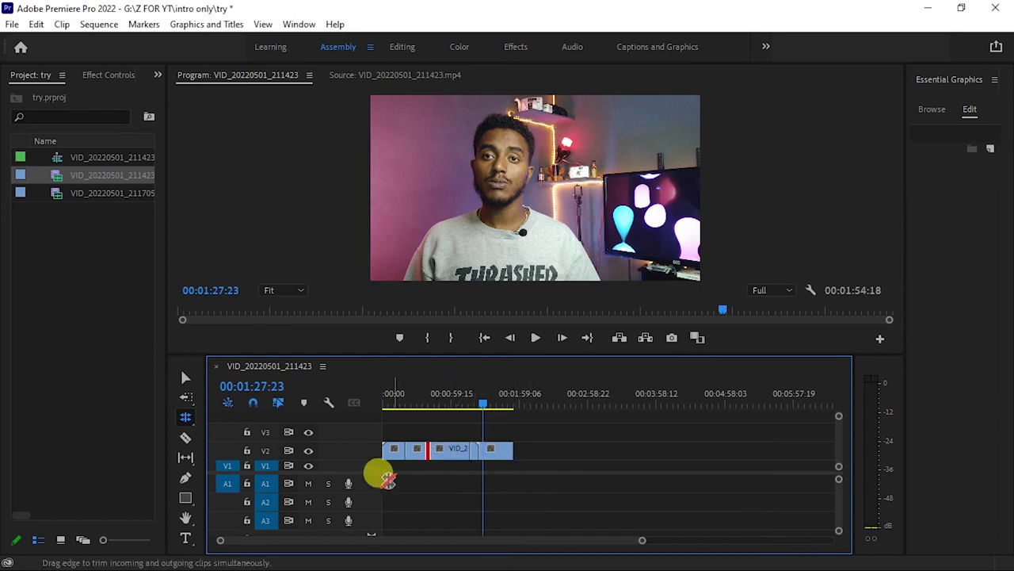
- Slow the last V2 clip by stretching its end to about 00:02:36 with the Rate Stretch Tool, and play it back
click(181, 417)
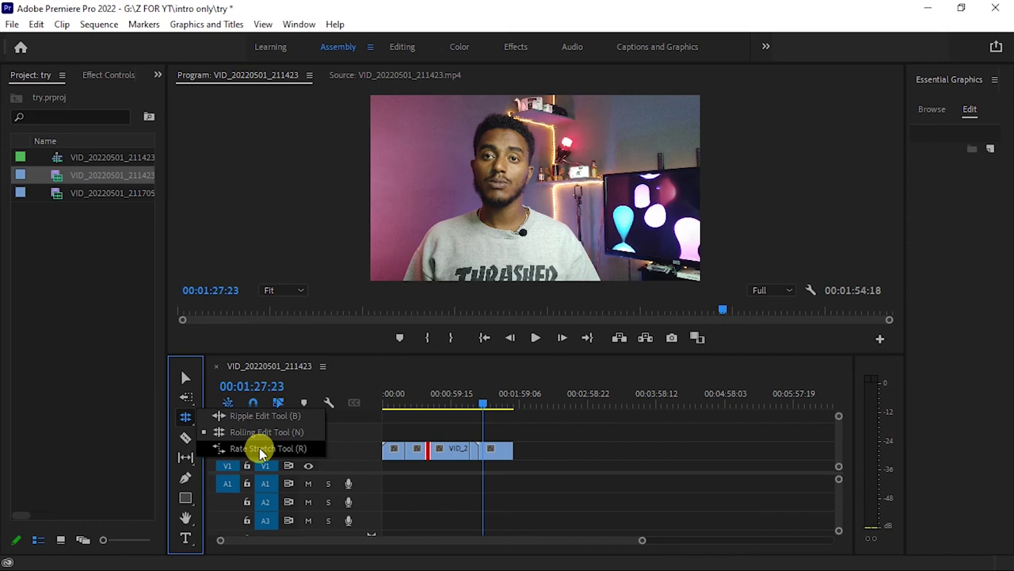
click(302, 448)
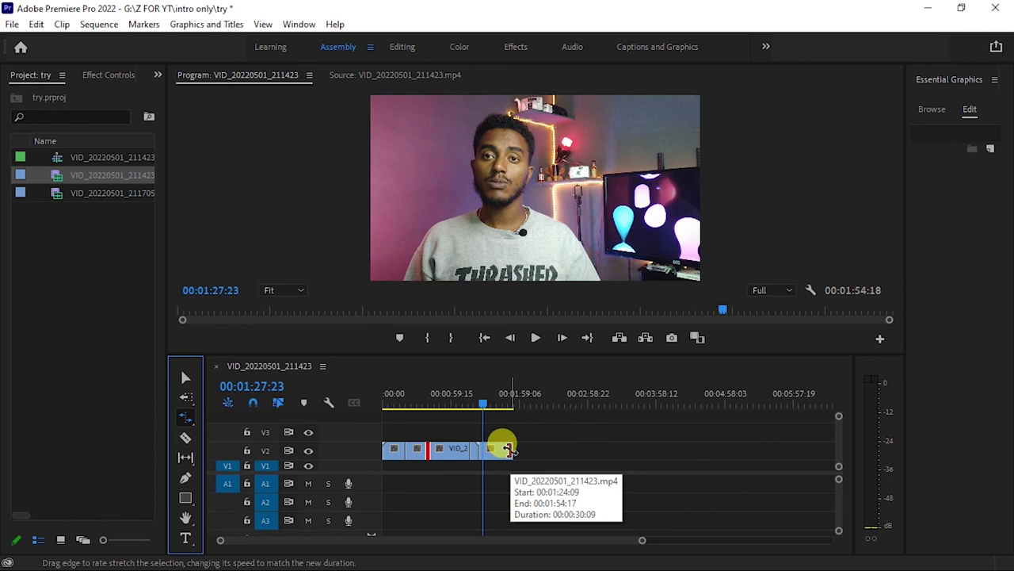
drag(511, 449, 550, 448)
key(space)
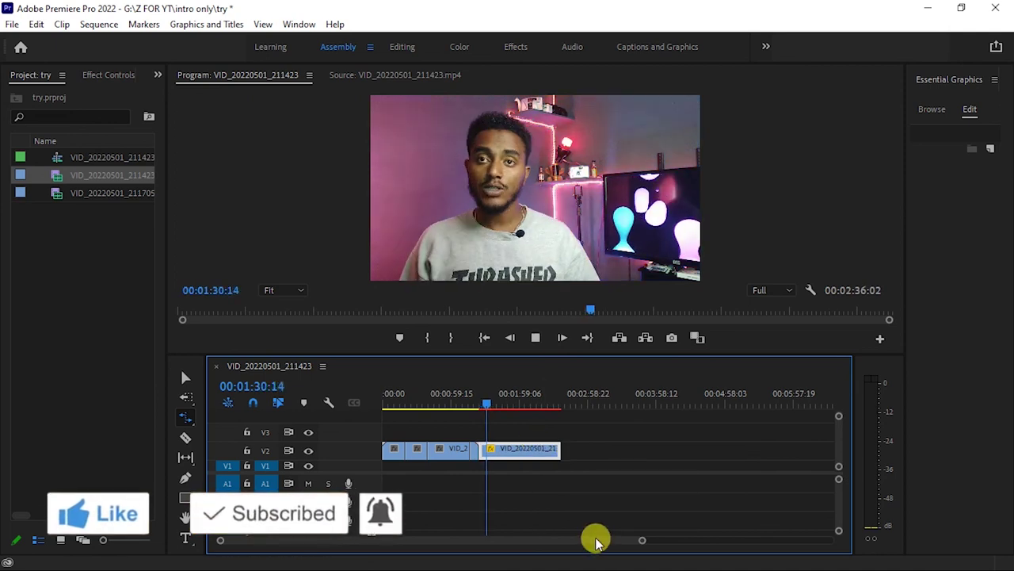